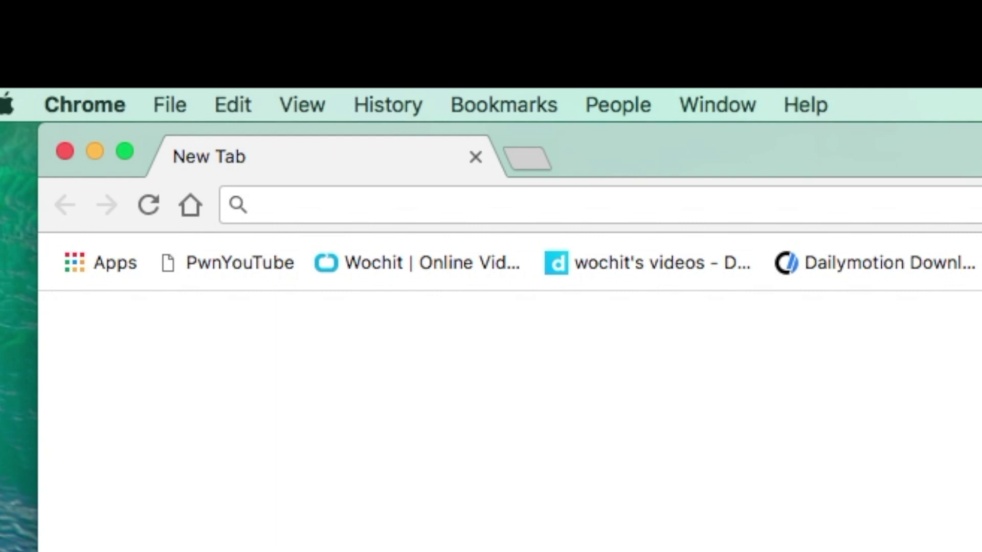
Search Google for 'outlook mail' and open the Outlook.com result.
type("outlook ")
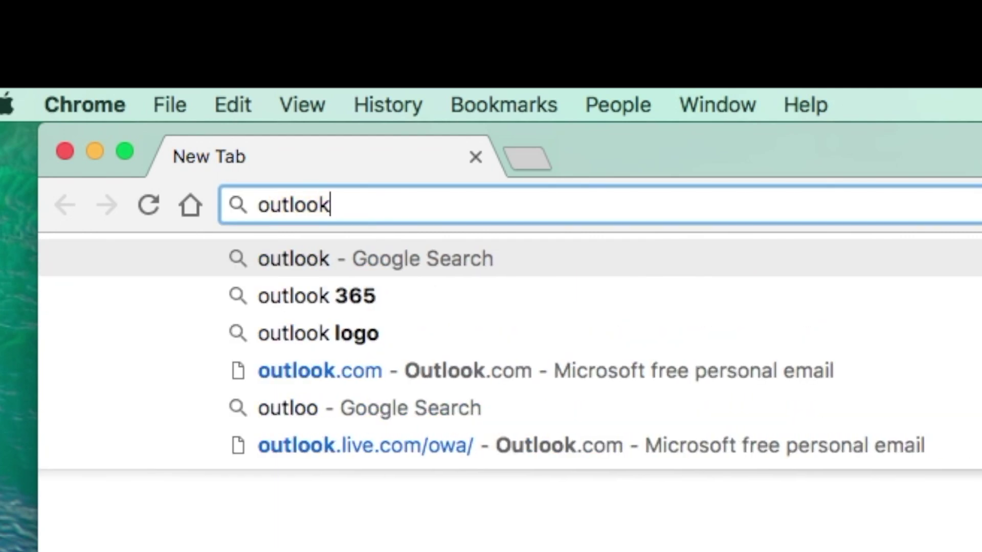
type("mai")
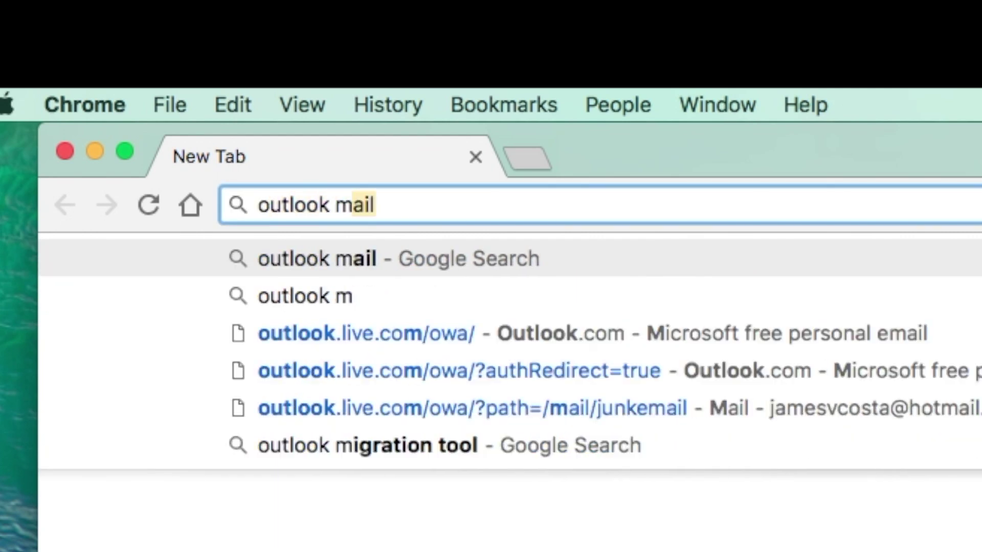
type("l")
key("Return")
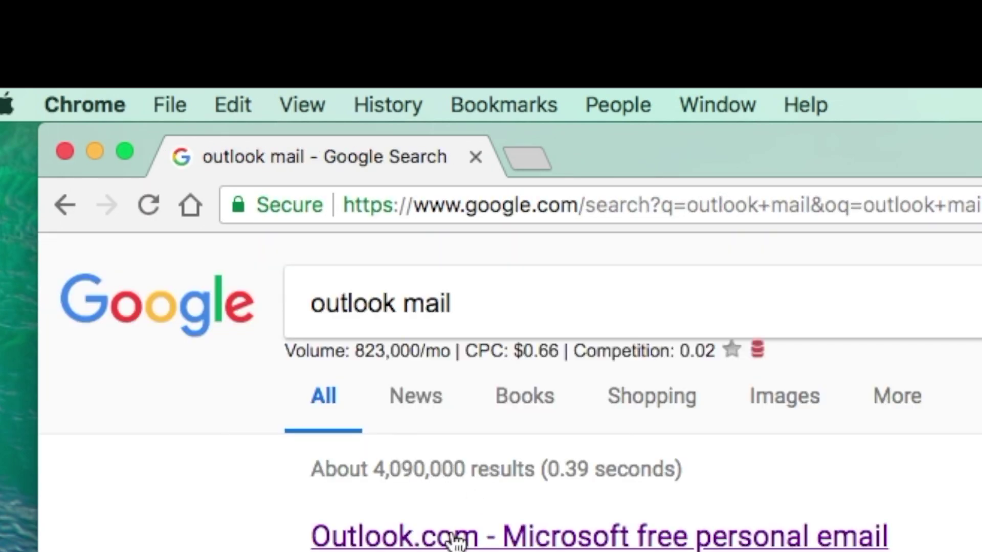
left_click(457, 536)
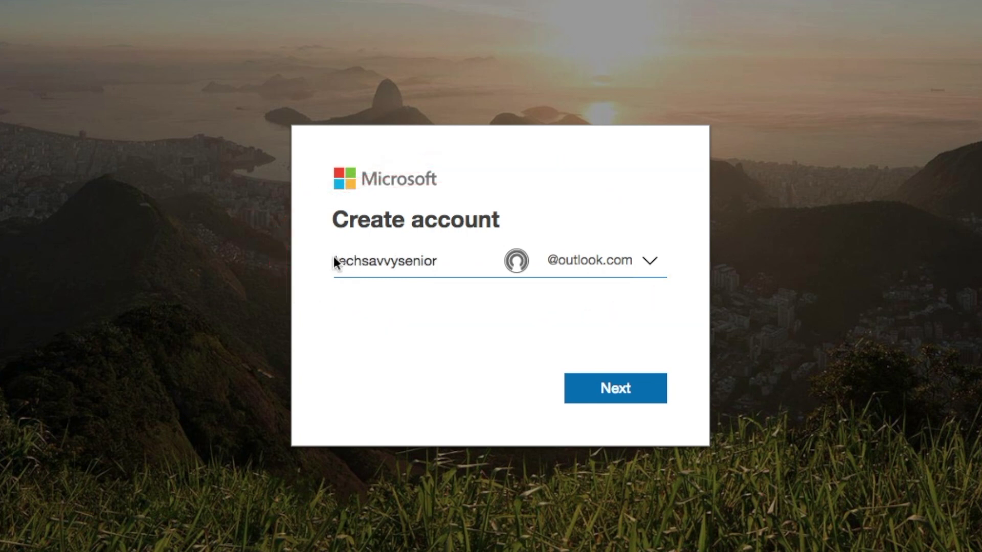
Choose the hotmail.com domain for the new address and continue to the password step.
left_click(650, 263)
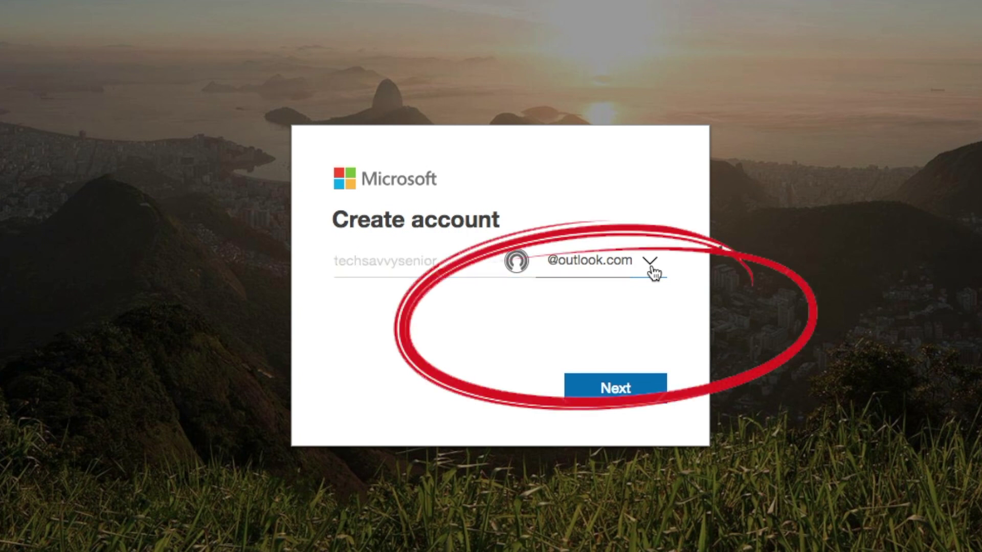
left_click(587, 348)
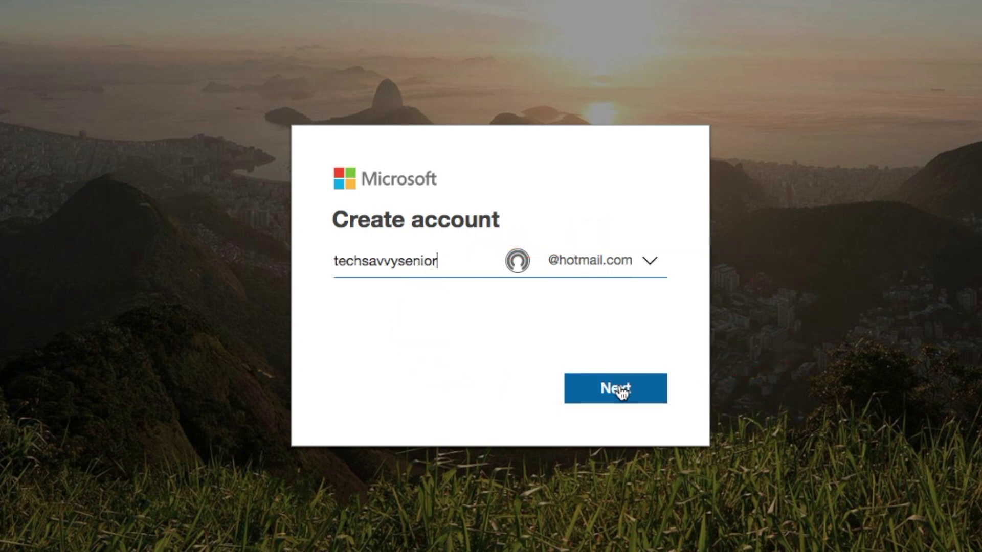
left_click(650, 262)
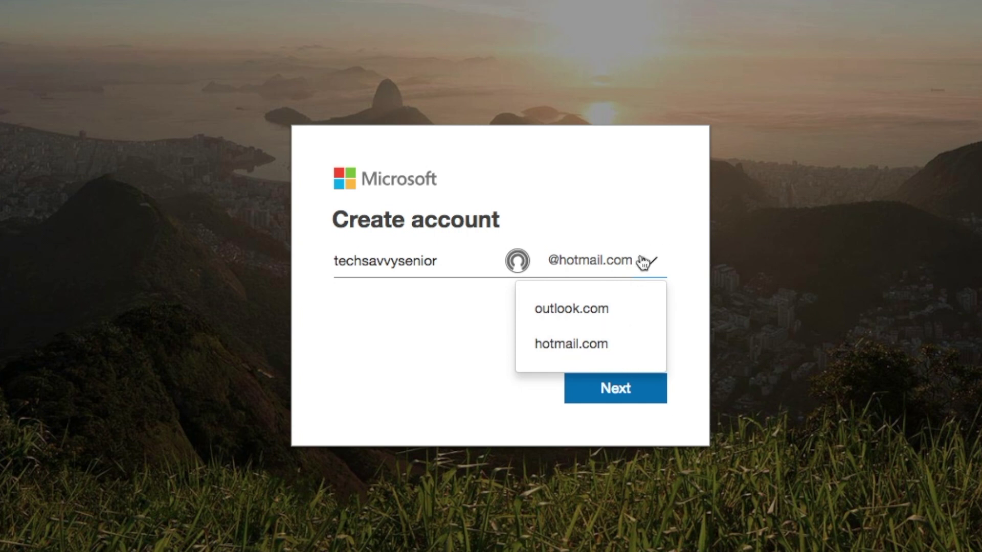
left_click(670, 400)
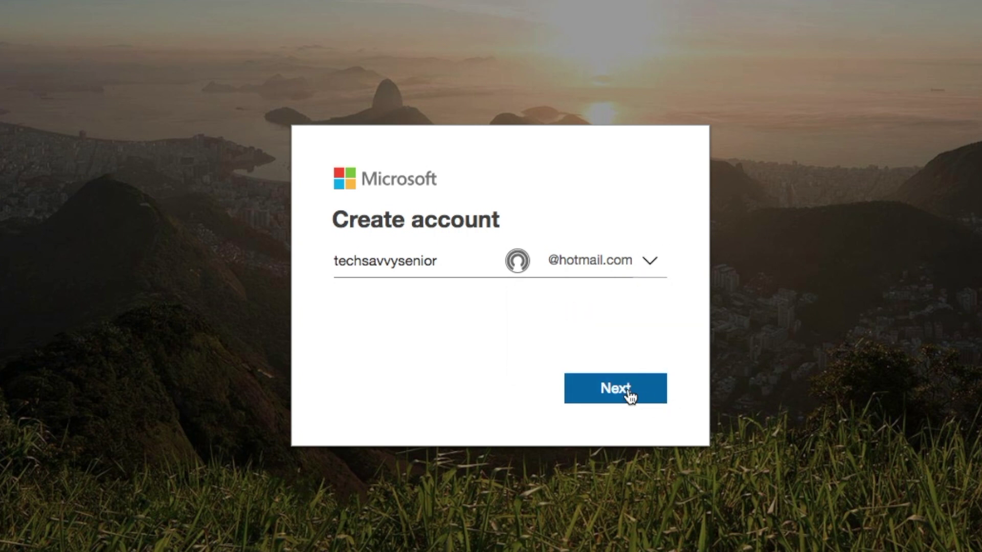
left_click(629, 394)
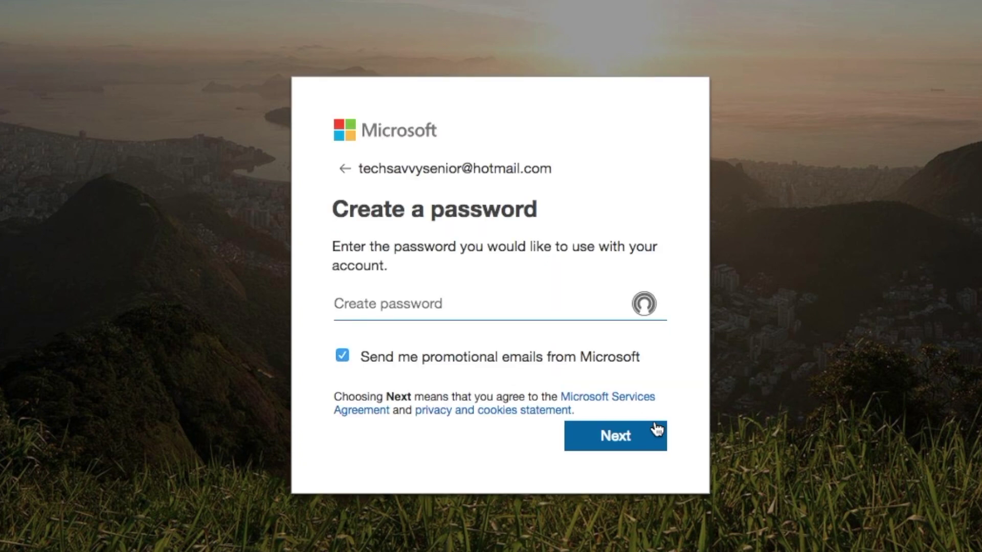
Enter the account password, decline Microsoft promotional emails, and continue.
type("******")
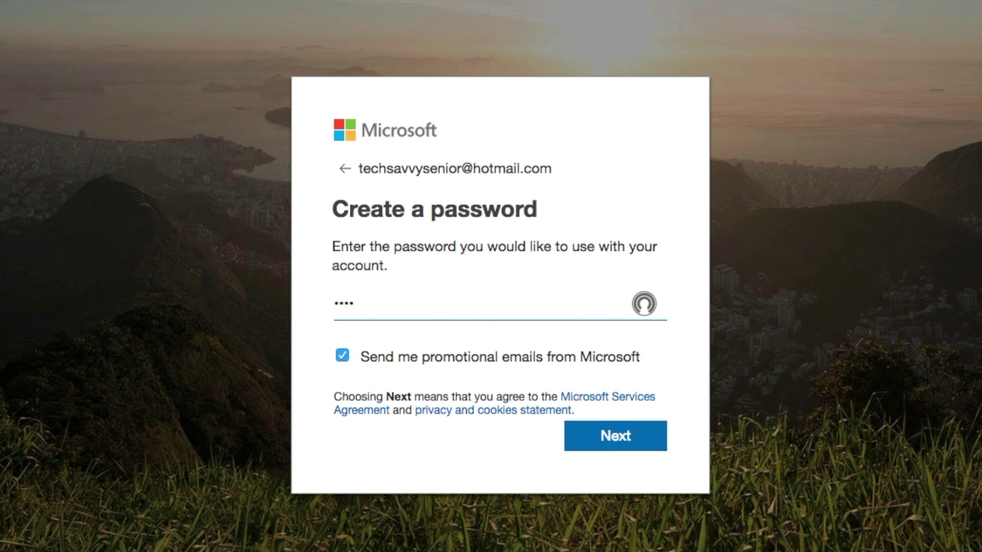
key("BackSpace")
key("BackSpace")
key("BackSpace")
key("BackSpace")
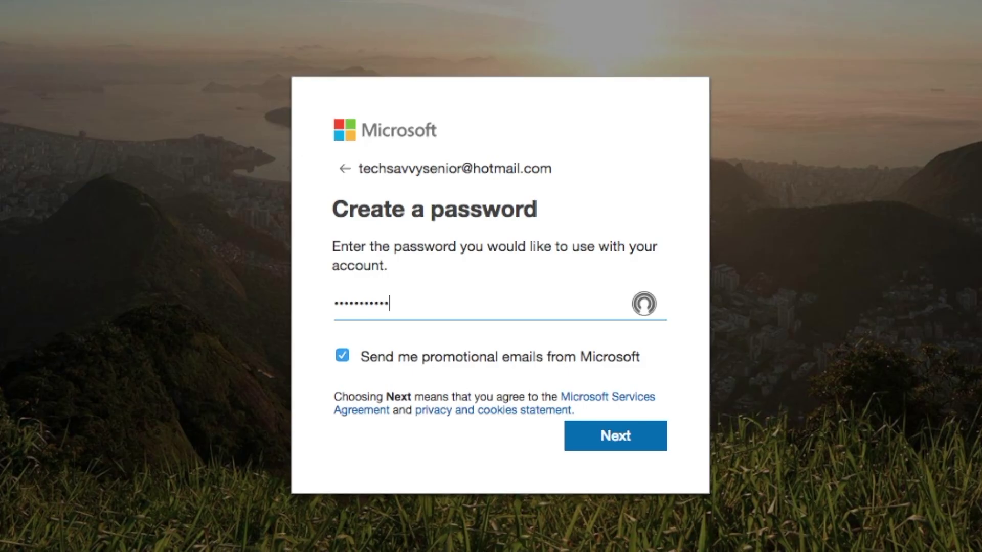
type("**")
type("*")
left_click(343, 356)
left_click(614, 445)
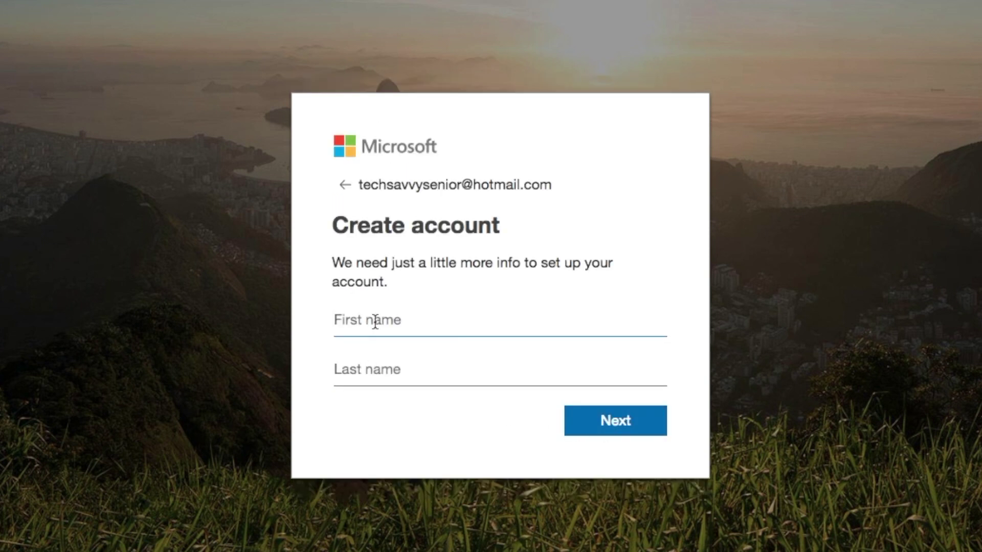
Enter the account holder's first and last name and continue.
key("Tab")
left_click(634, 435)
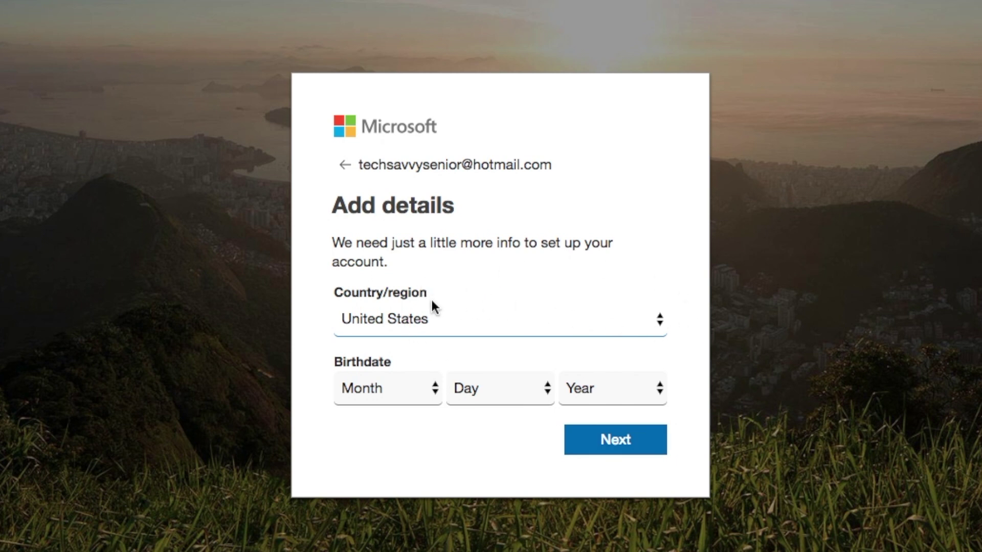
Choose the birth month, day and year, then continue to security info.
left_click(433, 396)
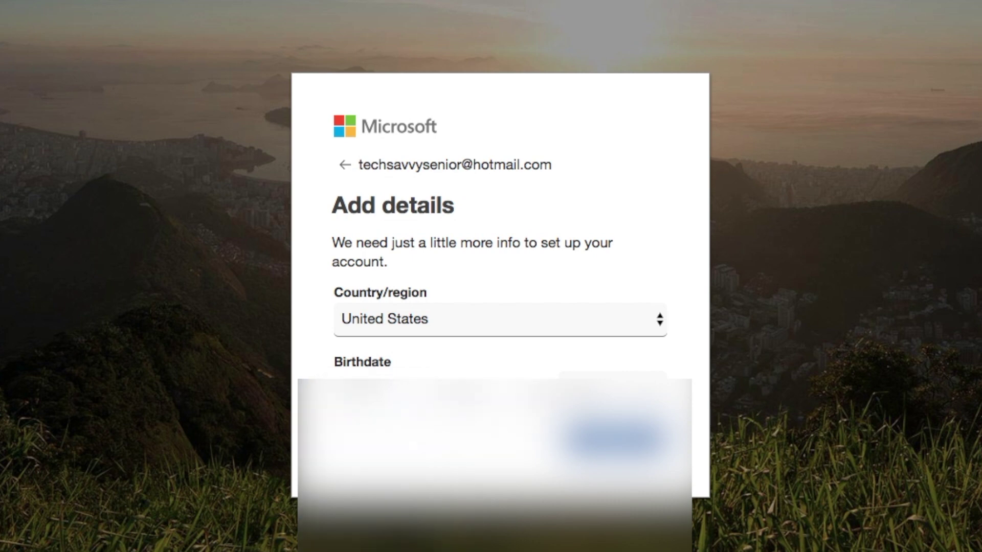
left_click(490, 393)
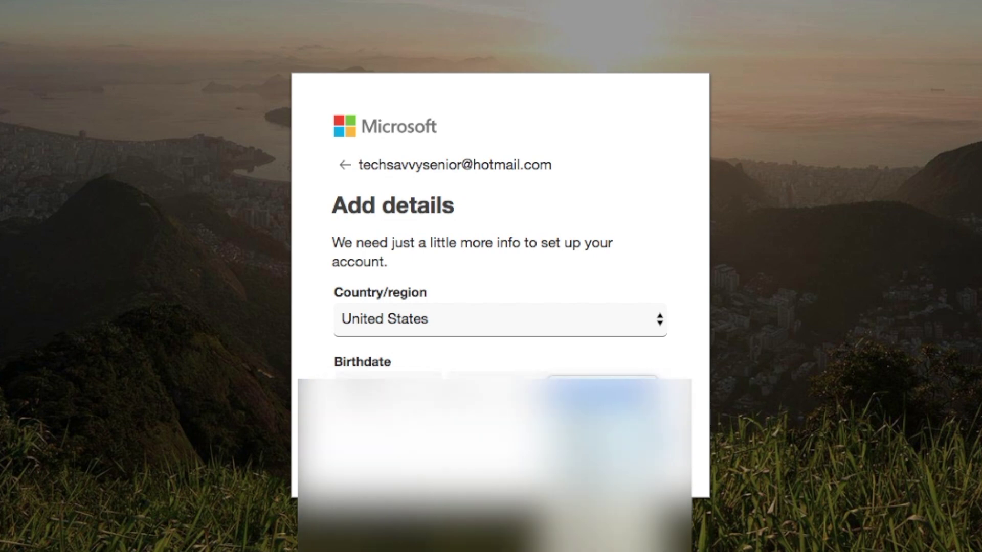
left_click(613, 391)
scroll(602, 204, "down", 10)
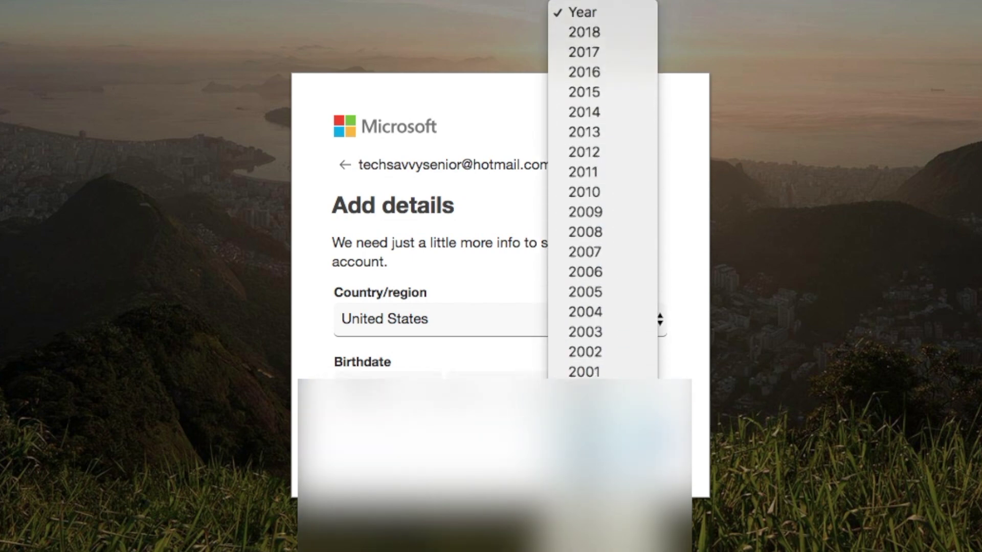
scroll(603, 204, "down", 1)
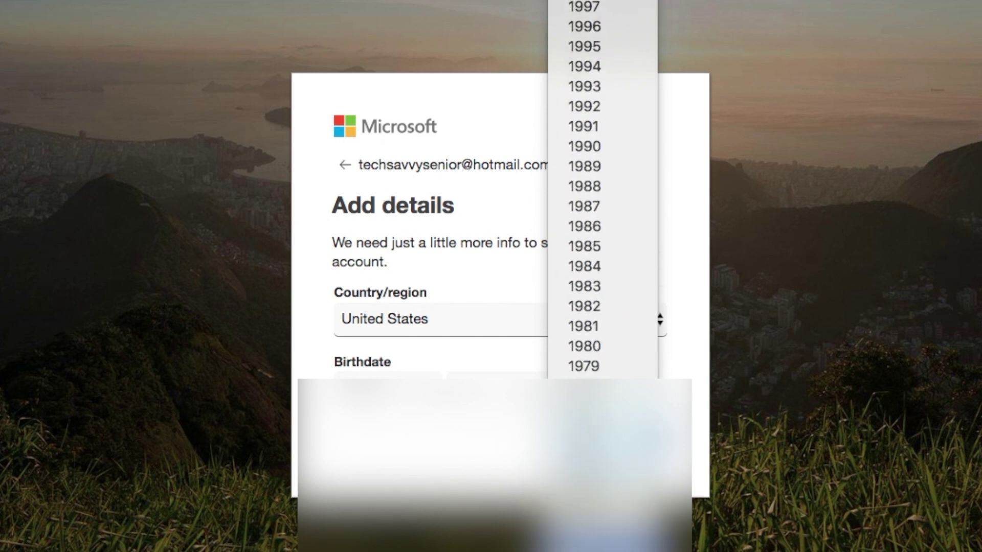
key("Return")
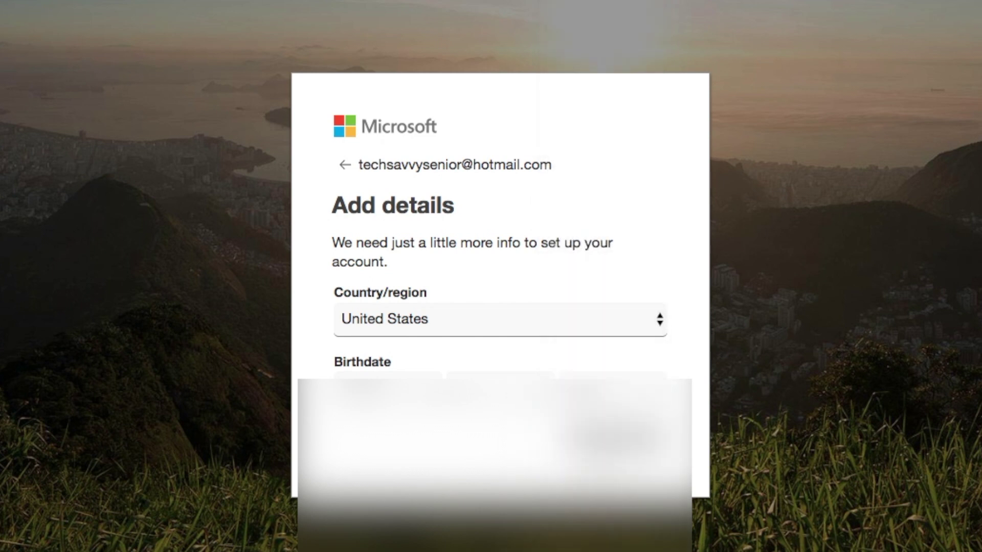
left_click(598, 445)
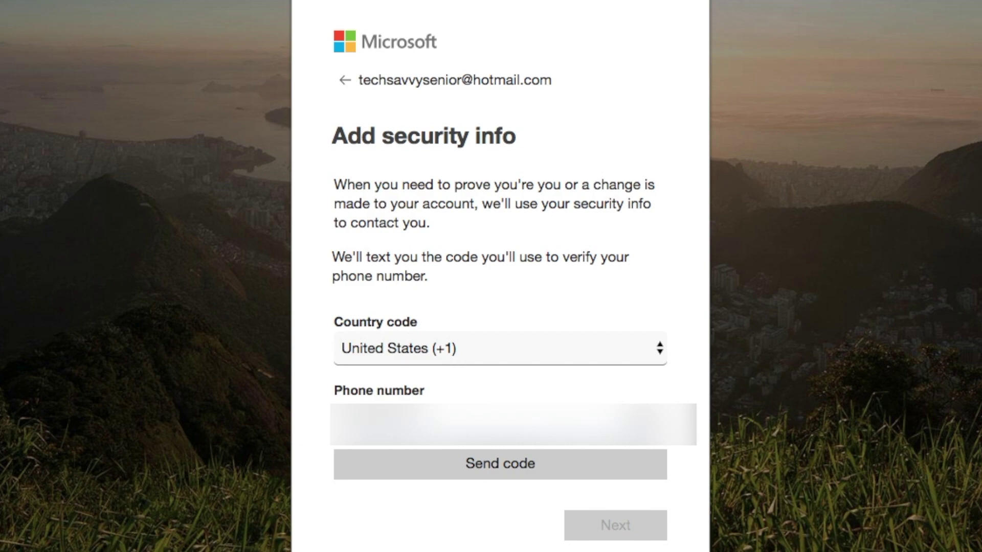
Send a verification code to the phone and submit the texted access code.
left_click(500, 463)
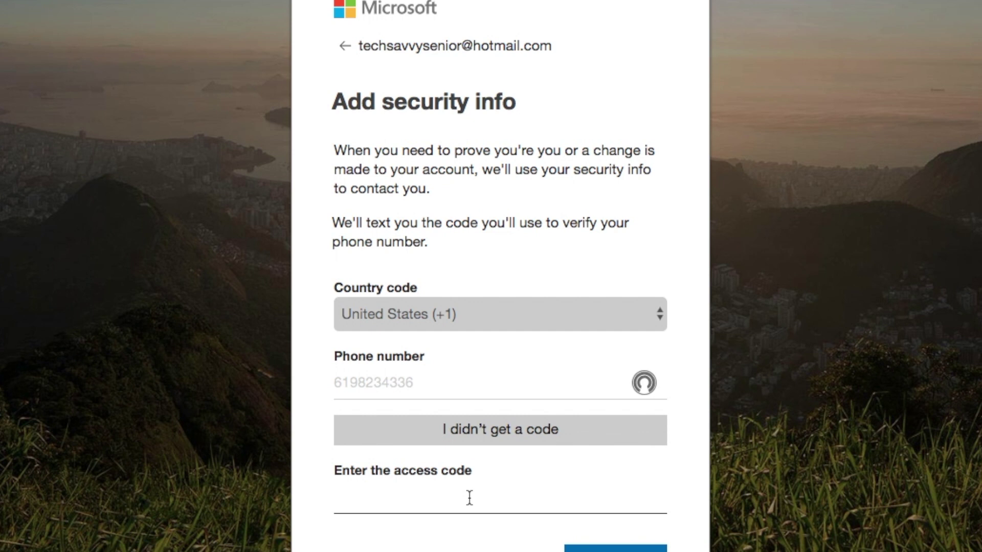
left_click(469, 497)
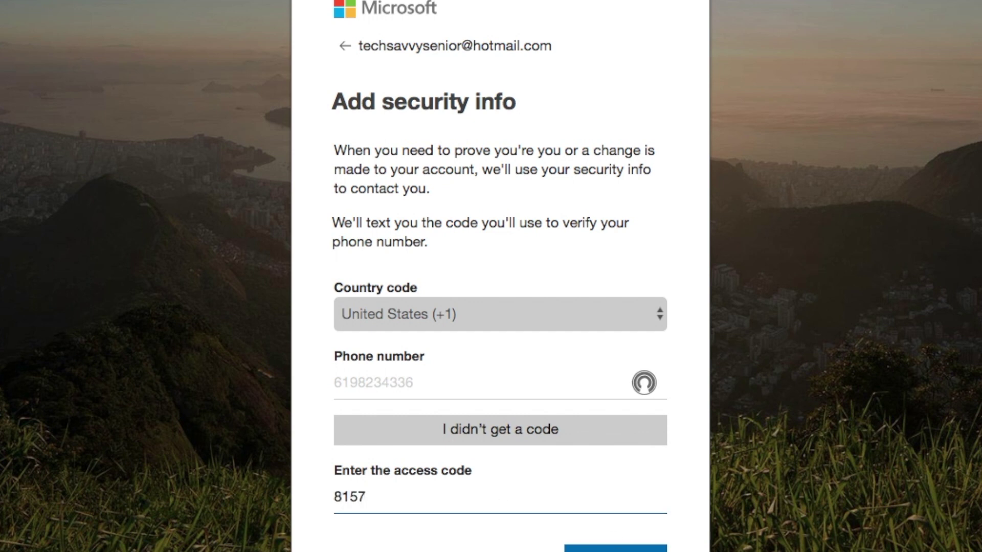
key("Return")
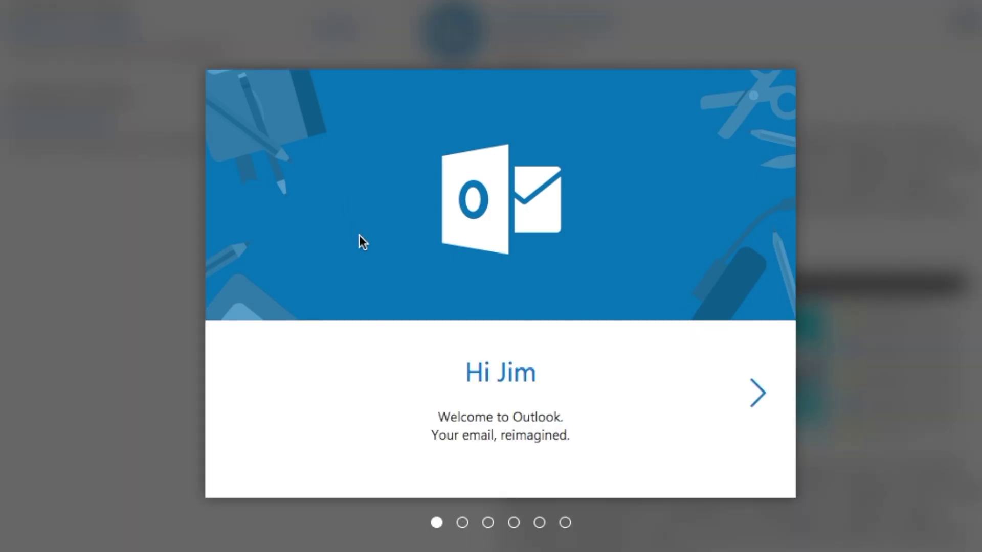
Advance the welcome tour past the greeting and theme pages, keeping the blue theme.
left_click(758, 394)
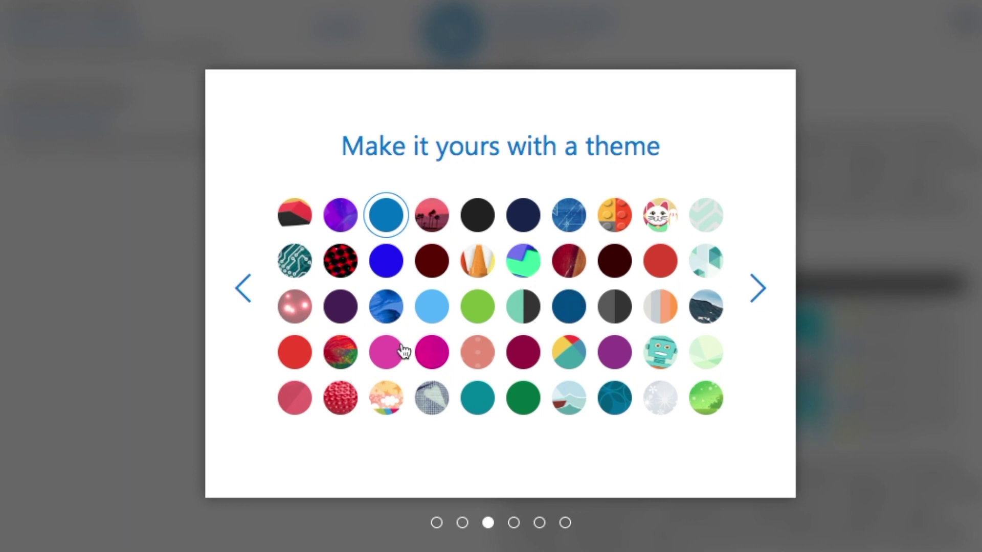
left_click(755, 289)
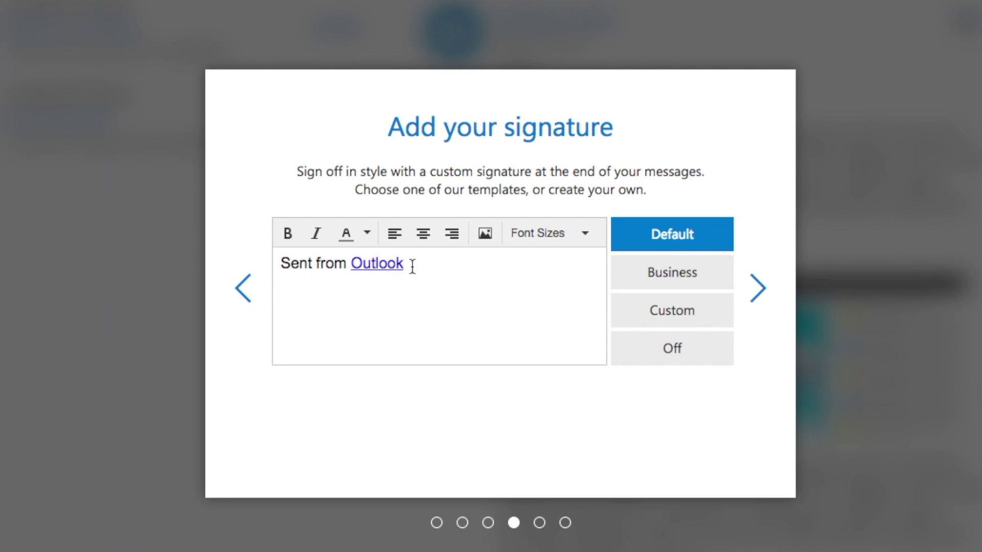
Write a custom signature with the user's name and '#techsavvysenior' on a second line.
left_click(653, 279)
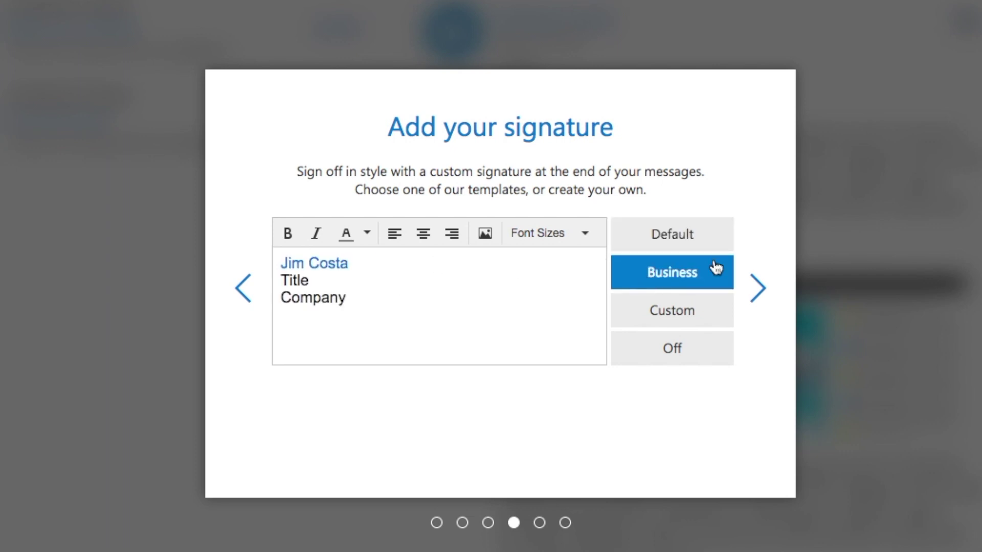
left_click(672, 310)
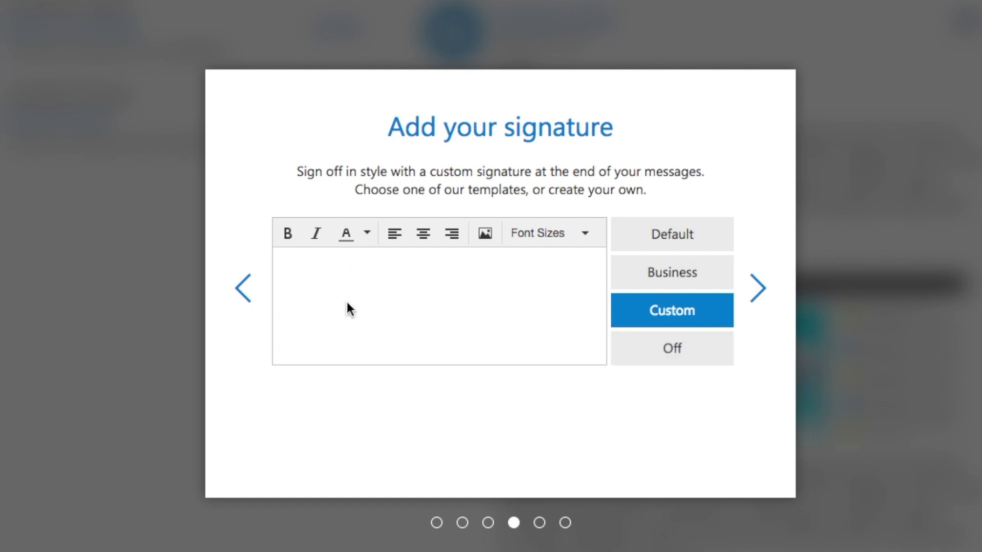
key("Return")
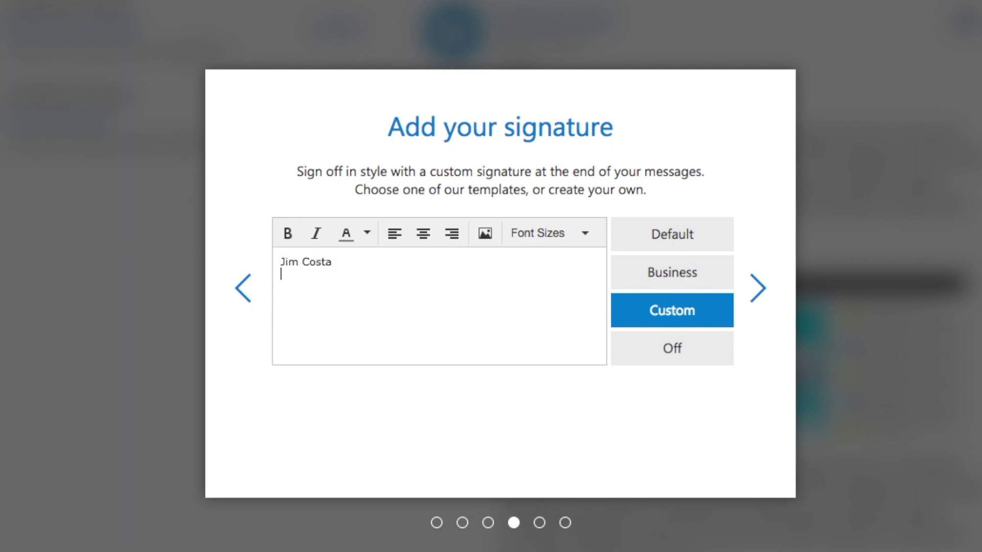
type("#techsavvysen")
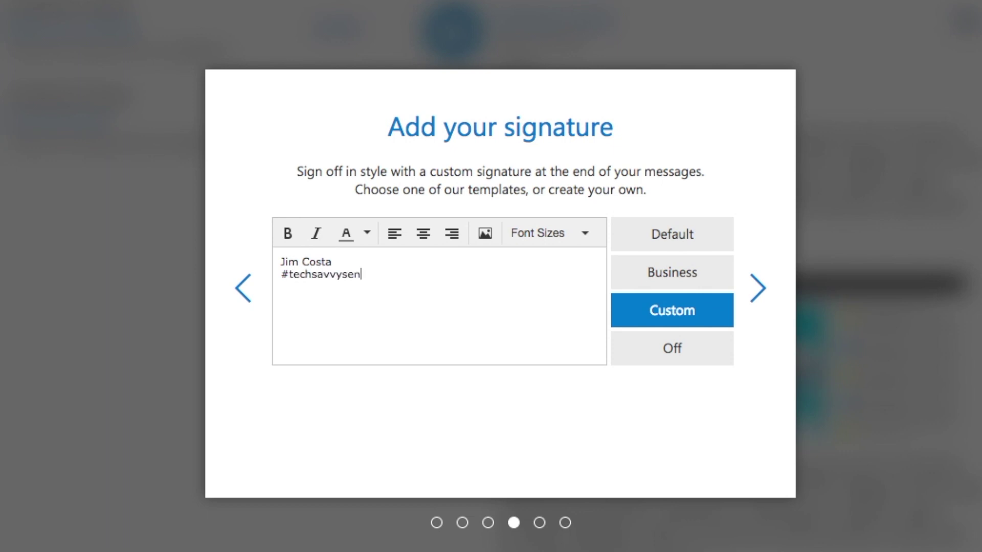
type("ior")
left_click(759, 288)
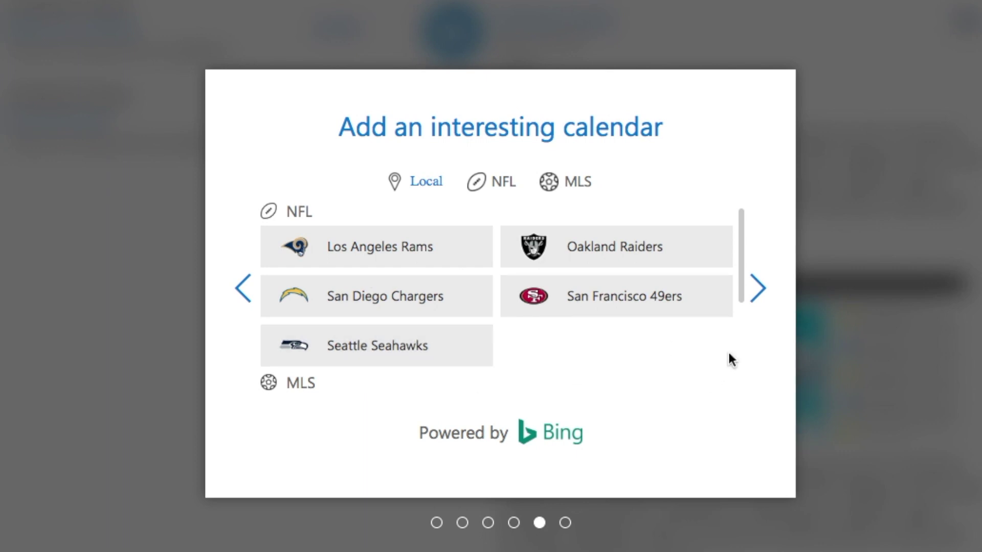
Skip the calendar and phone-app pages and enter the new inbox.
left_click(757, 293)
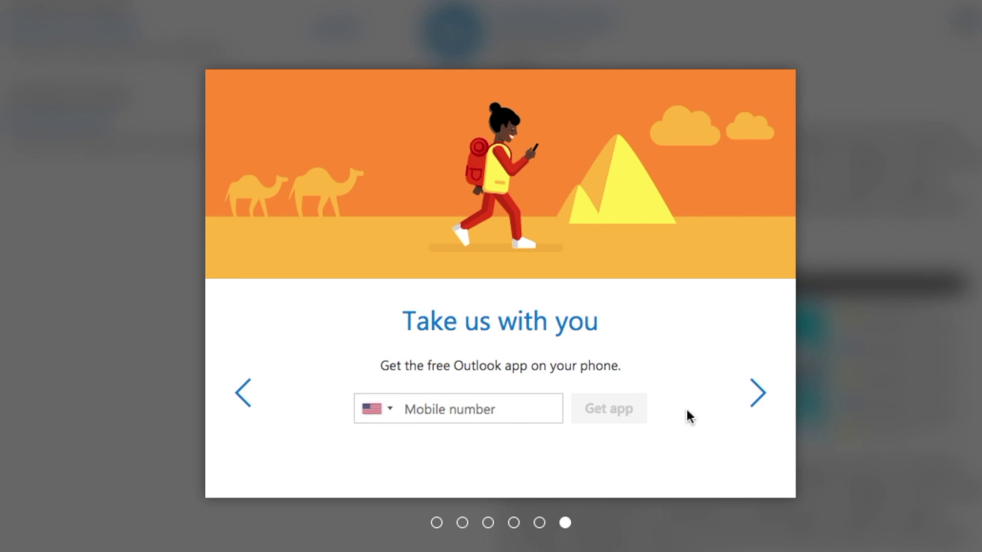
left_click(758, 394)
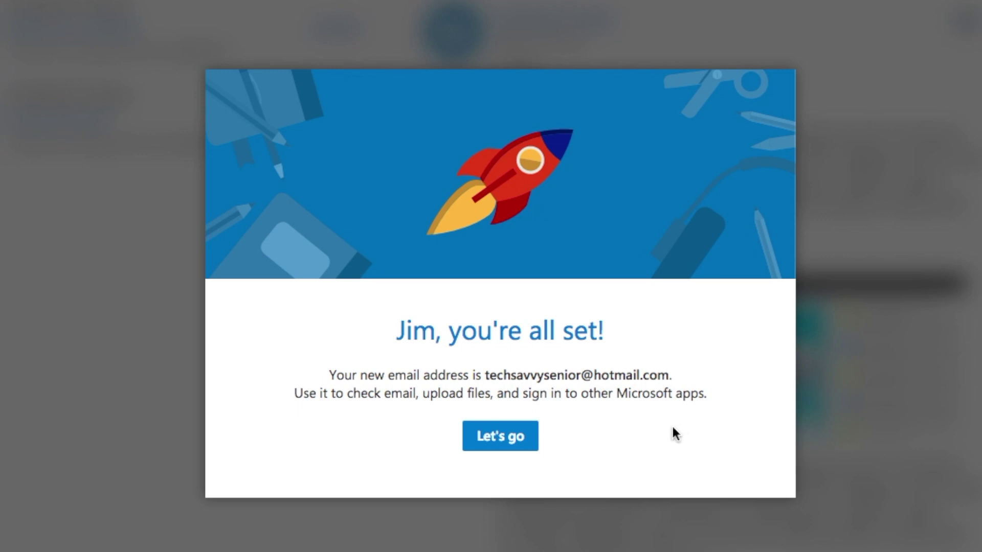
left_click(499, 436)
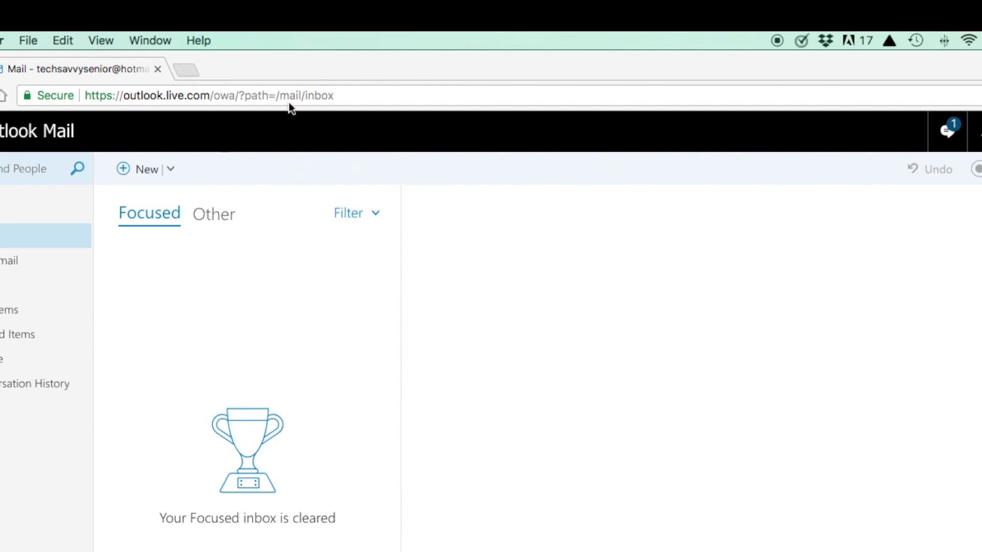
Create a new email message from the New dropdown.
left_click(147, 172)
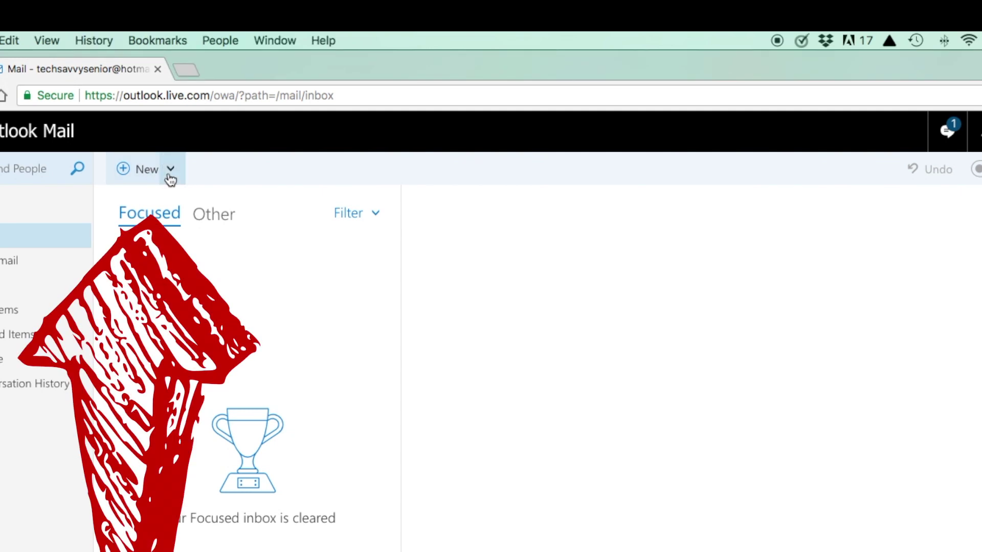
left_click(170, 170)
left_click(159, 198)
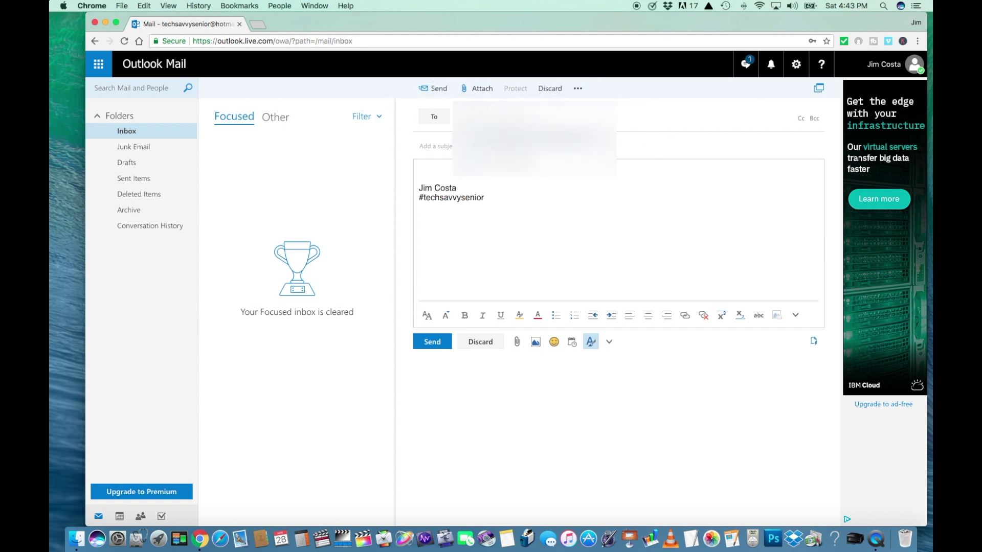
Give the email subject 'Test', type 'Test me' above the signature, and send it.
left_click(634, 146)
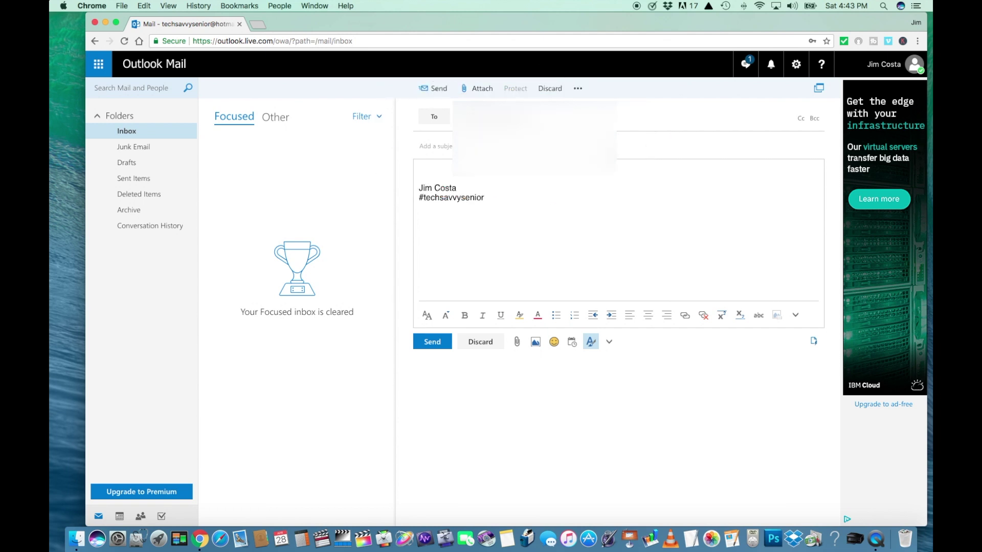
type("Test")
left_click(616, 164)
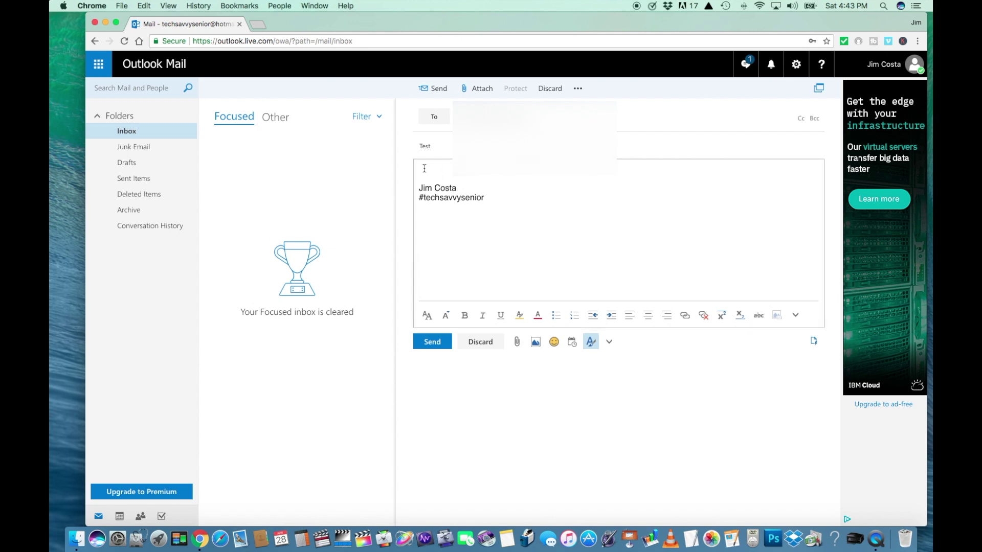
left_click(424, 168)
type("Test mes")
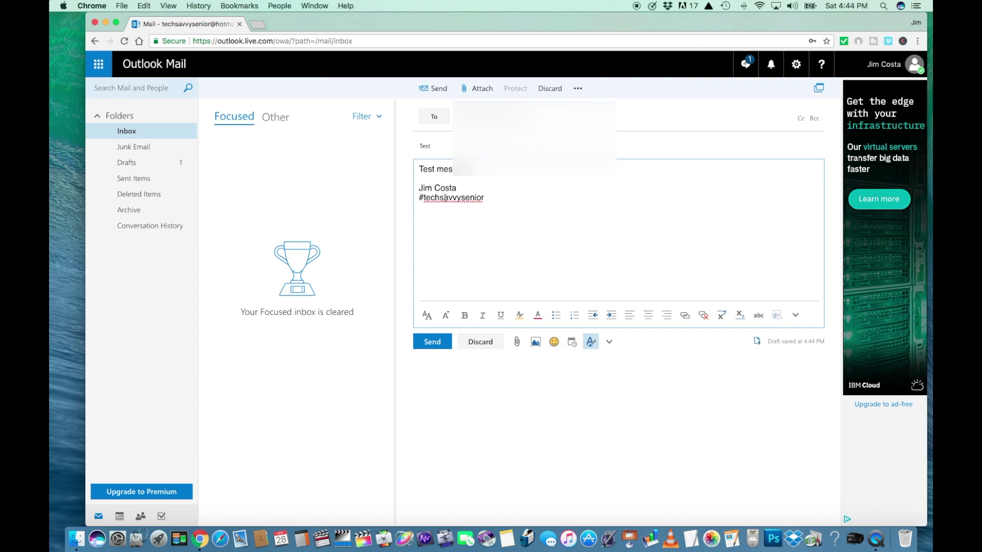
left_click(432, 341)
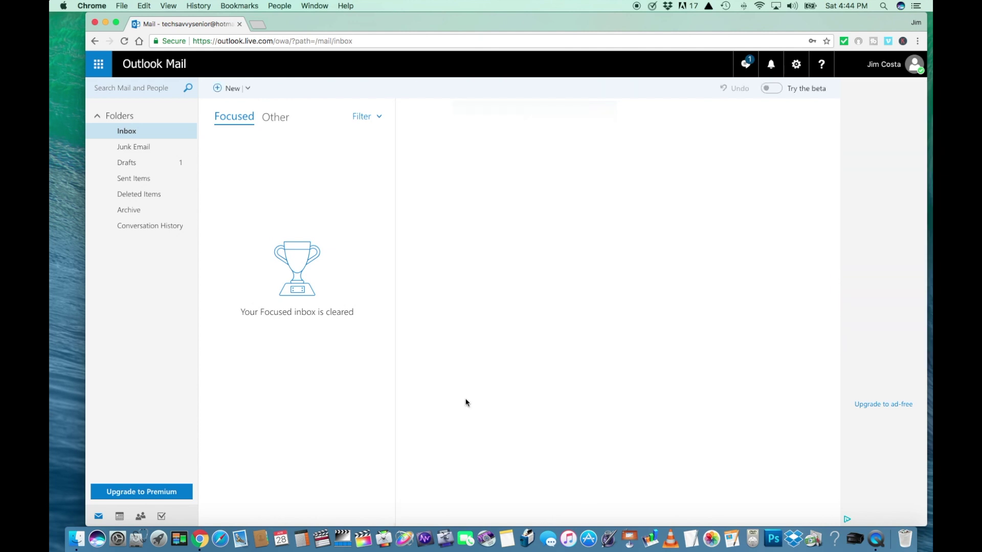